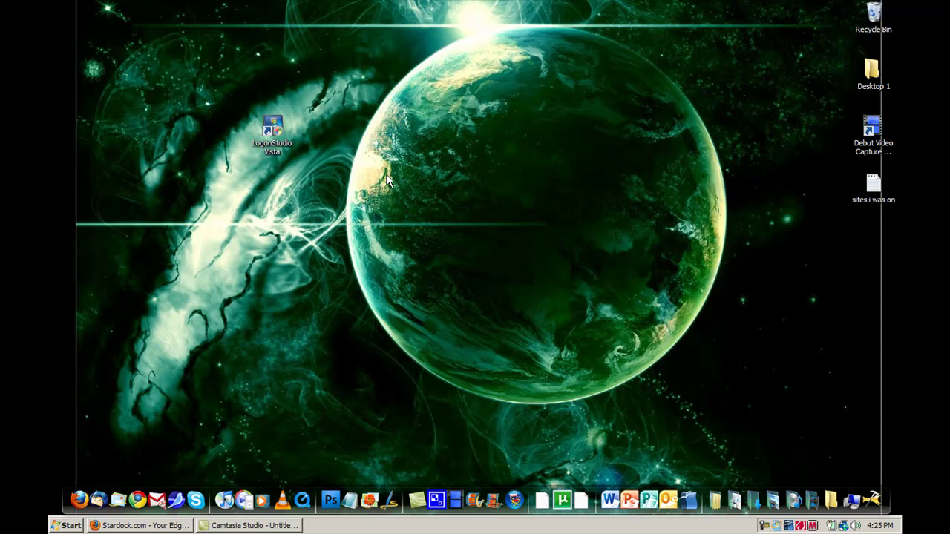
Step: Select the LogonStudio Vista desktop shortcut a few times, then clear the selection
{"action": "left_click", "coordinate": [270, 132]}
{"action": "left_click", "coordinate": [345, 134]}
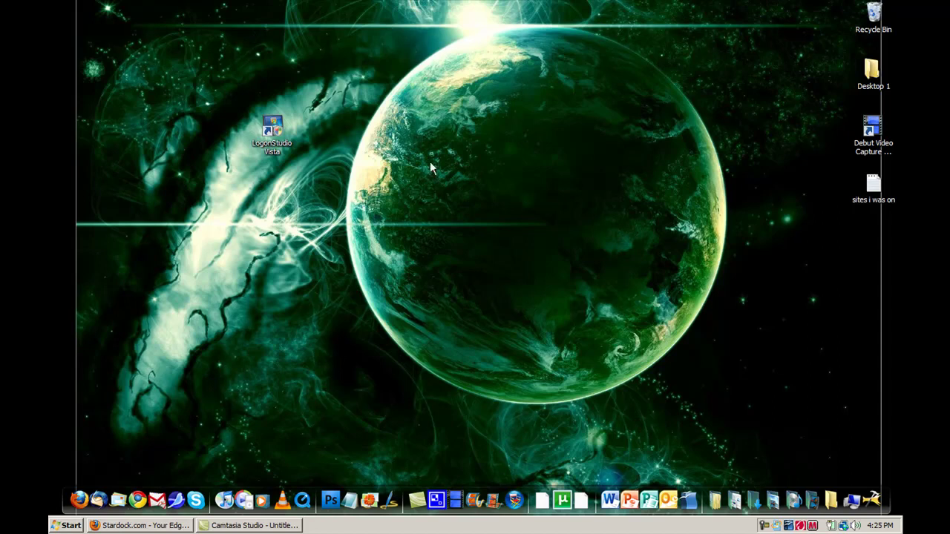
{"action": "left_click", "coordinate": [273, 128]}
{"action": "left_click", "coordinate": [331, 117]}
{"action": "left_click", "coordinate": [280, 144]}
{"action": "left_click", "coordinate": [314, 133]}
Step: Restore the Stardock LogonStudio page, skim it, then switch to the CNET LogonStudio Vista download tab
{"action": "left_click", "coordinate": [141, 526]}
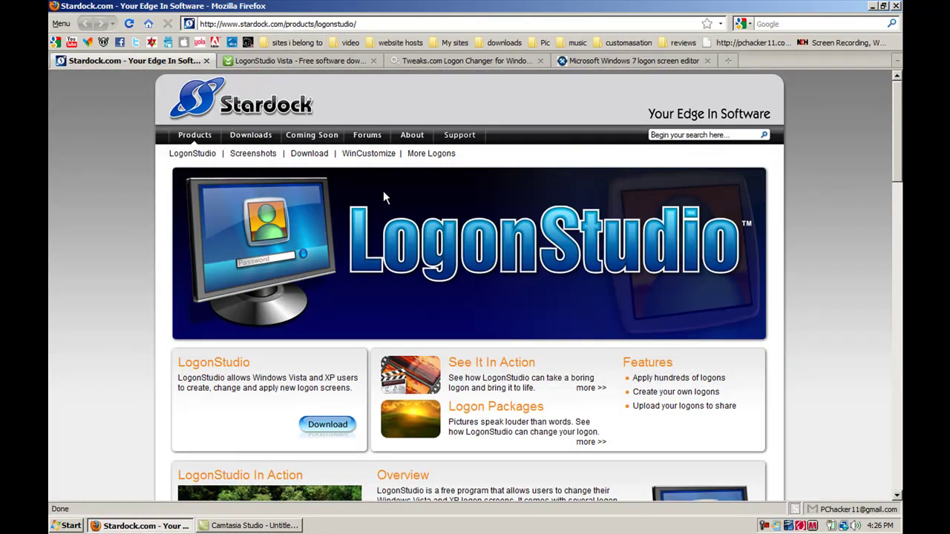
{"action": "scroll", "coordinate": [329, 368], "scroll_direction": "down", "scroll_amount": 1}
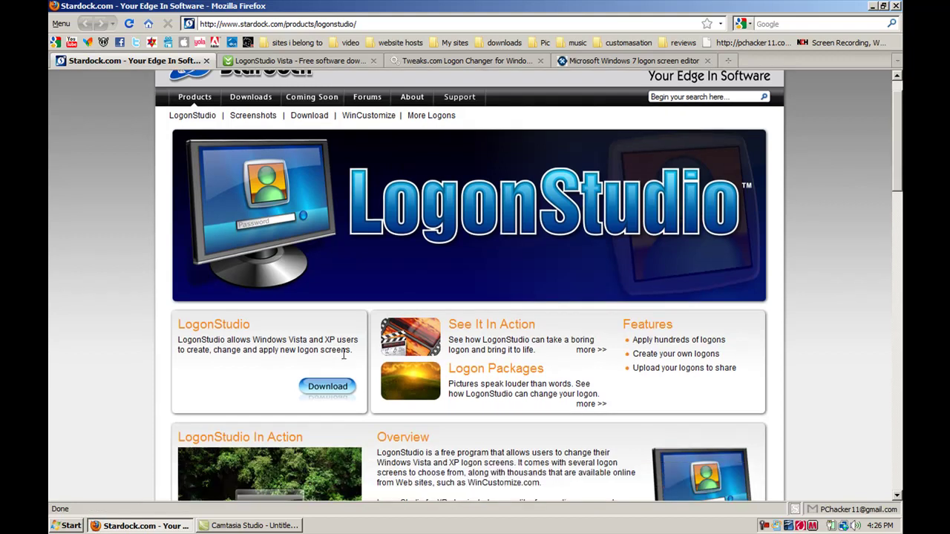
{"action": "scroll", "coordinate": [319, 374], "scroll_direction": "down", "scroll_amount": 10}
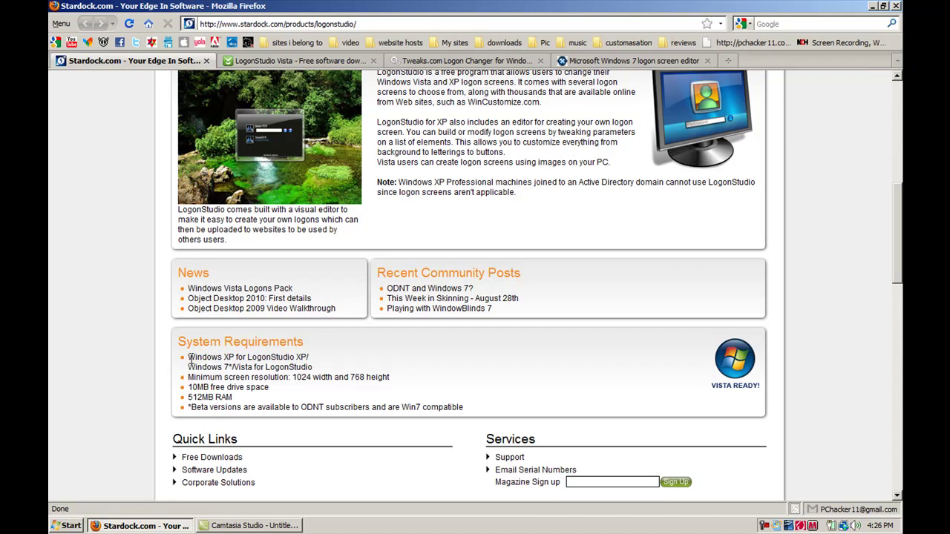
{"action": "scroll", "coordinate": [228, 366], "scroll_direction": "up", "scroll_amount": 10}
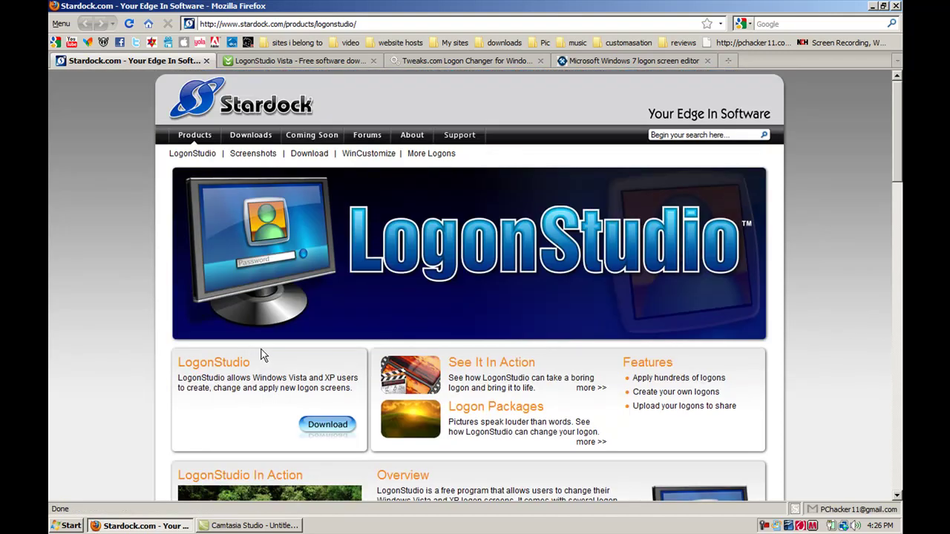
{"action": "left_click", "coordinate": [253, 61]}
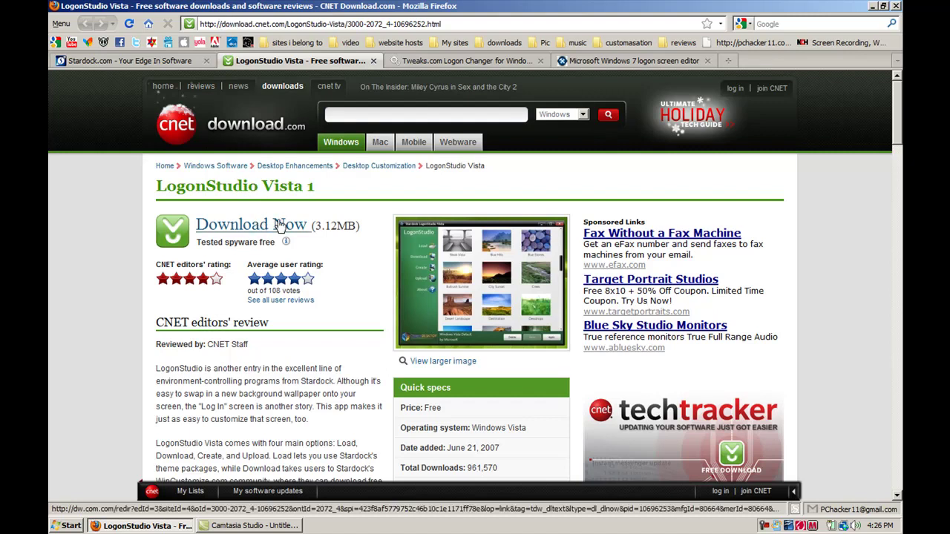
{"action": "left_click", "coordinate": [871, 6]}
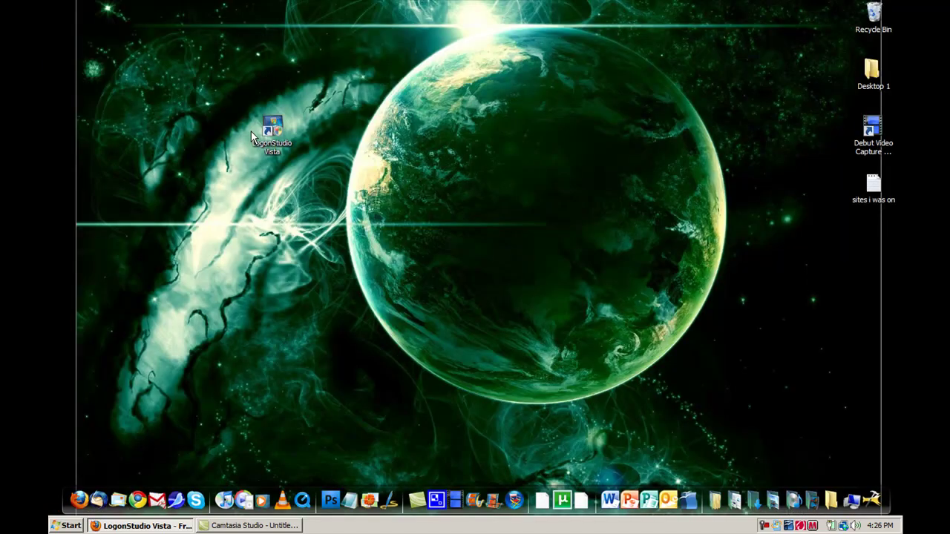
{"action": "left_click", "coordinate": [165, 526]}
Step: Switch to the Tweaks.com Logon Changer for Windows 7 tab and skim its How To Use section
{"action": "left_click", "coordinate": [446, 61]}
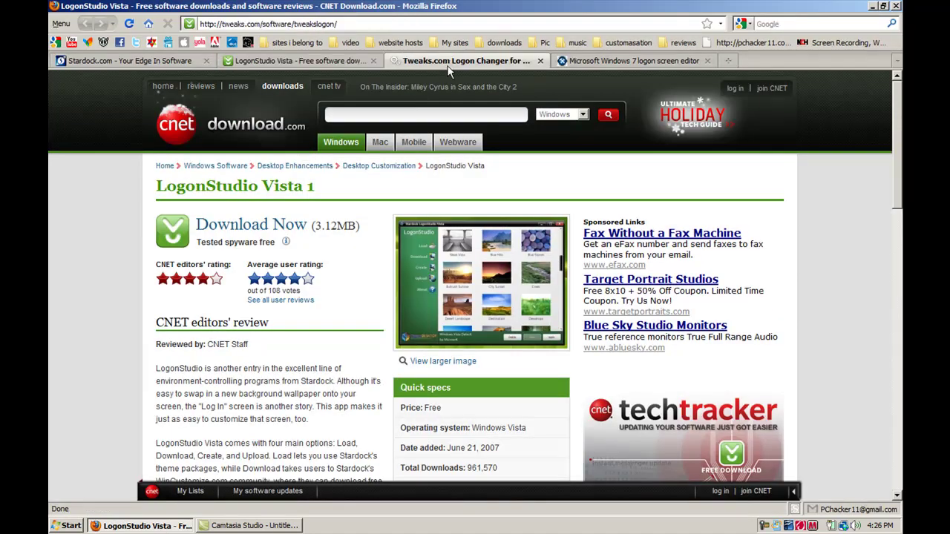
{"action": "scroll", "coordinate": [322, 214], "scroll_direction": "down", "scroll_amount": 3}
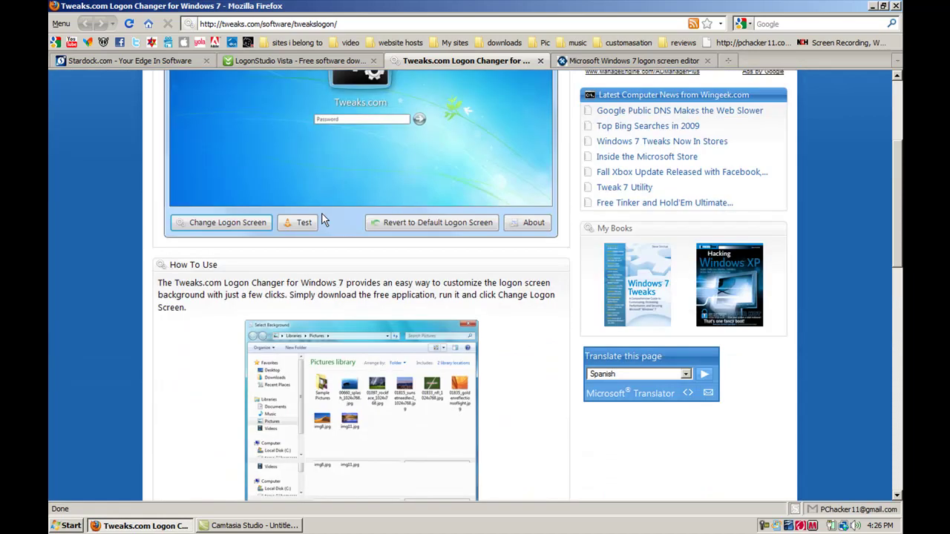
{"action": "scroll", "coordinate": [329, 215], "scroll_direction": "up", "scroll_amount": 3}
{"action": "scroll", "coordinate": [260, 151], "scroll_direction": "down", "scroll_amount": 12}
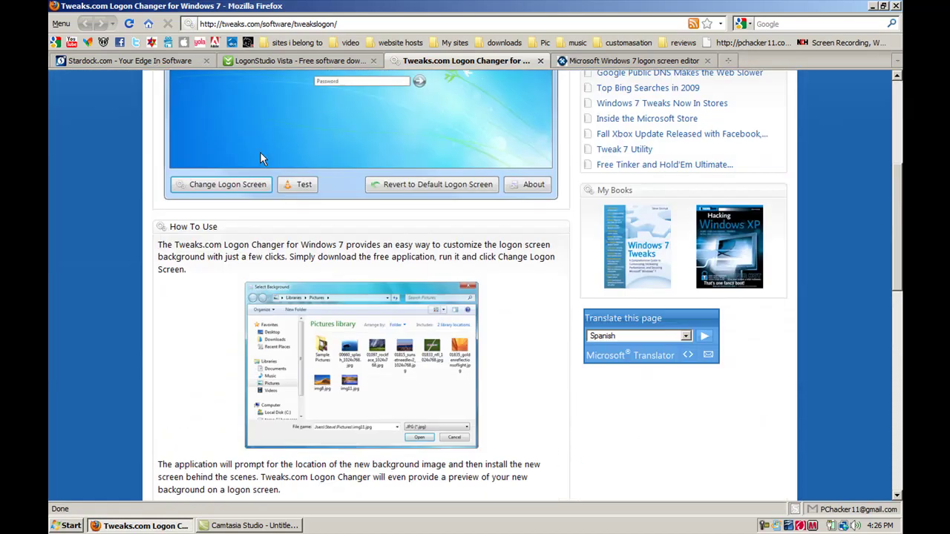
{"action": "scroll", "coordinate": [654, 373], "scroll_direction": "up", "scroll_amount": 12}
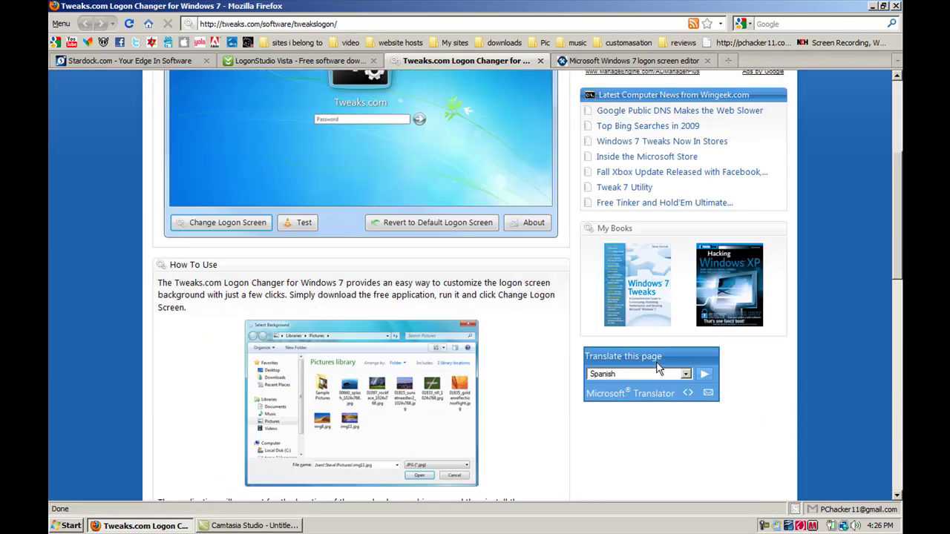
Step: Browse Thoosje's Windows 7 logon editor downloads and gallery, then return to the Stardock tab
{"action": "left_click", "coordinate": [630, 61]}
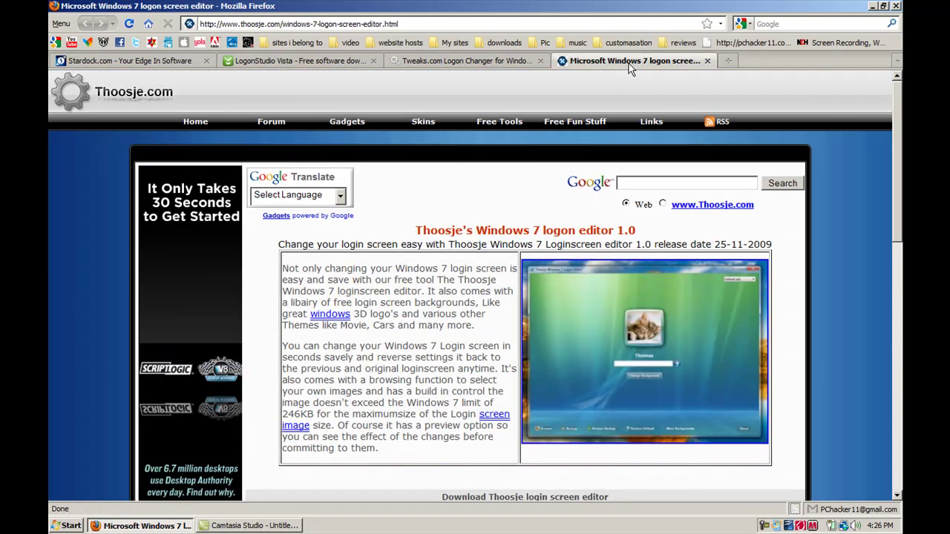
{"action": "scroll", "coordinate": [352, 221], "scroll_direction": "down", "scroll_amount": 3}
{"action": "scroll", "coordinate": [348, 217], "scroll_direction": "up", "scroll_amount": 3}
{"action": "scroll", "coordinate": [491, 266], "scroll_direction": "down", "scroll_amount": 6}
{"action": "scroll", "coordinate": [491, 266], "scroll_direction": "down", "scroll_amount": 1}
{"action": "scroll", "coordinate": [491, 266], "scroll_direction": "up", "scroll_amount": 8}
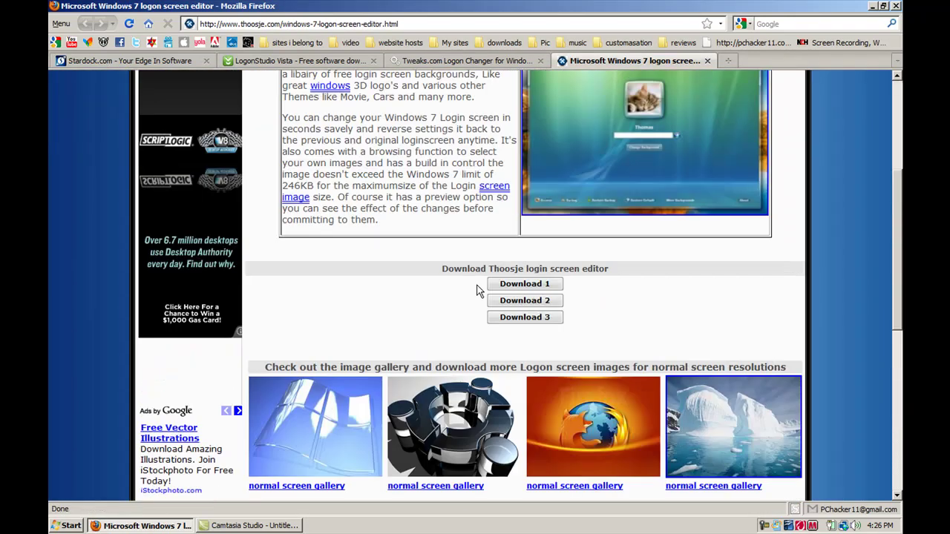
{"action": "left_click", "coordinate": [126, 61]}
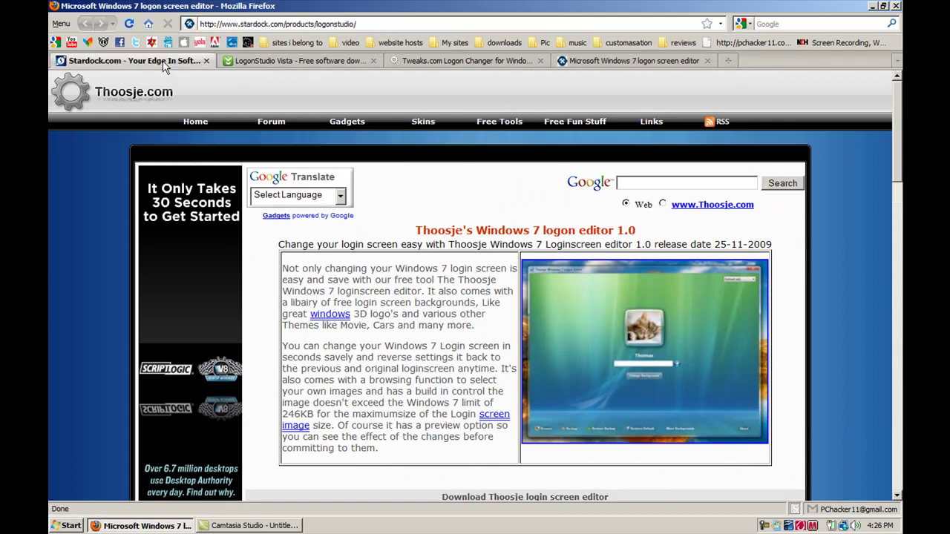
Step: Minimize Firefox and launch LogonStudio Vista from its desktop shortcut
{"action": "left_click", "coordinate": [872, 6]}
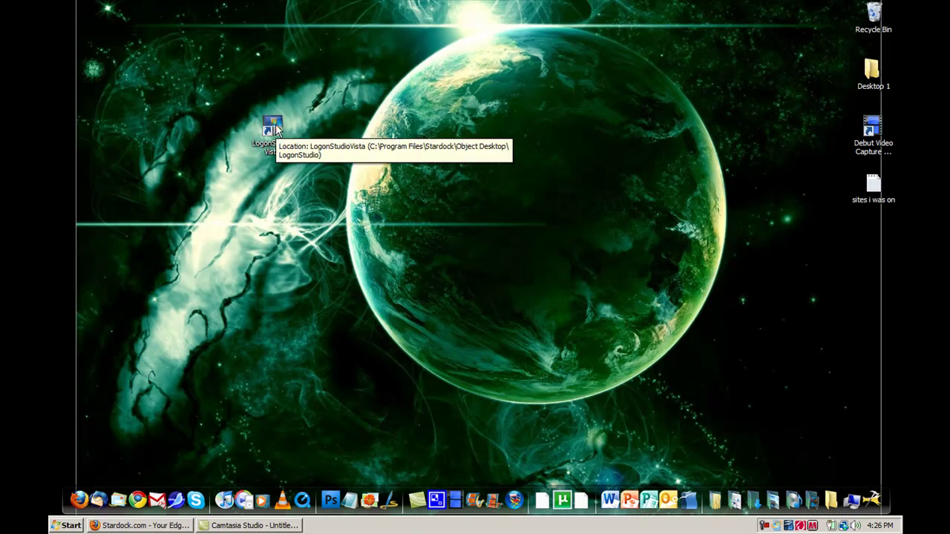
{"action": "left_click", "coordinate": [276, 129]}
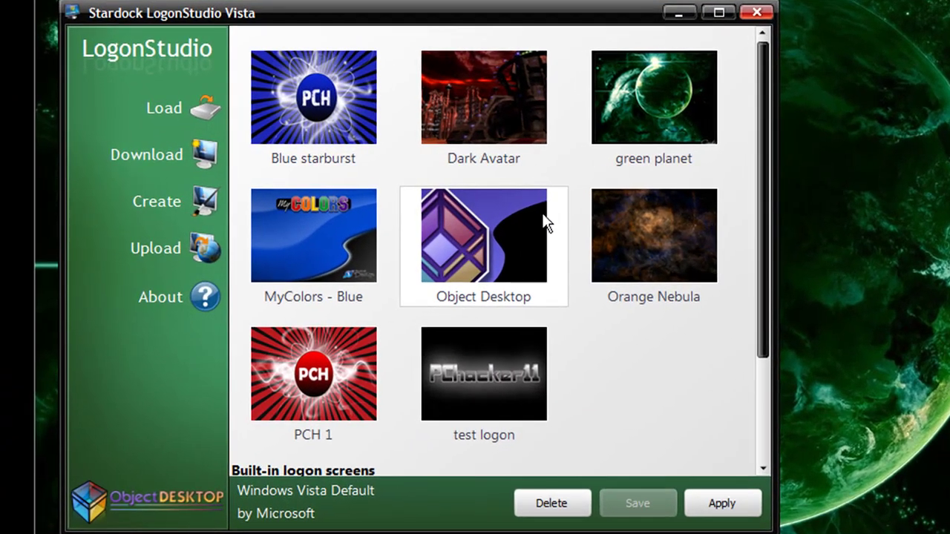
Step: Dismiss the Load LogonStudio Vista Package dialog and open the online Download gallery
{"action": "scroll", "coordinate": [526, 260], "scroll_direction": "down", "scroll_amount": 2}
{"action": "scroll", "coordinate": [524, 260], "scroll_direction": "up", "scroll_amount": 2}
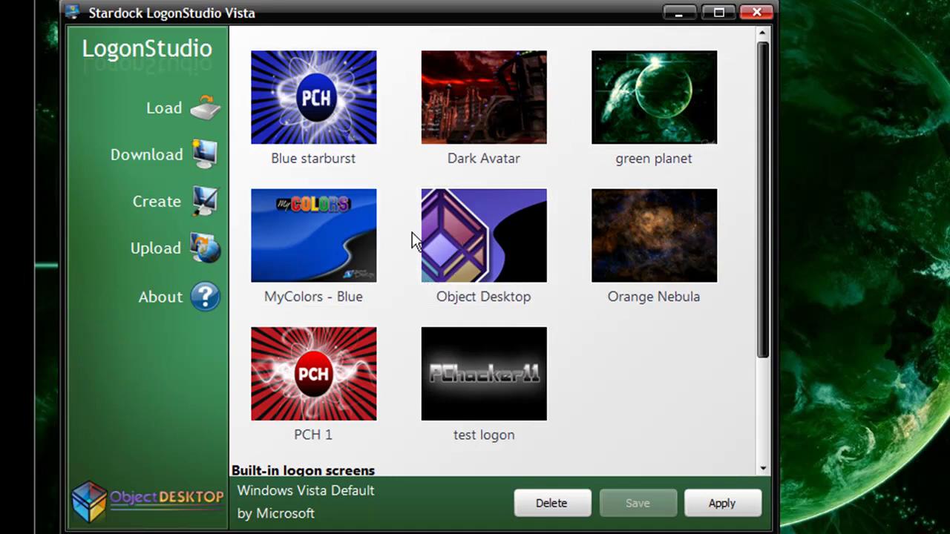
{"action": "left_click", "coordinate": [187, 108]}
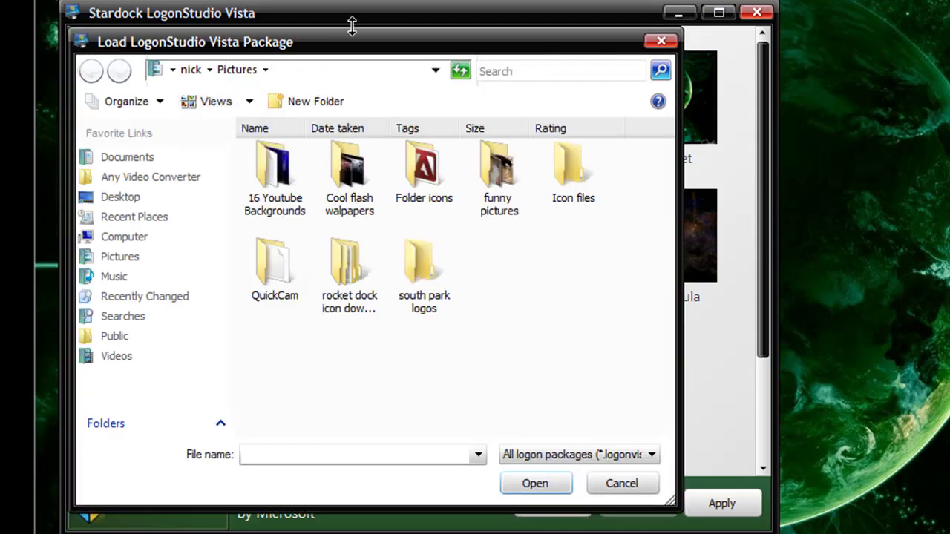
{"action": "left_click", "coordinate": [660, 42]}
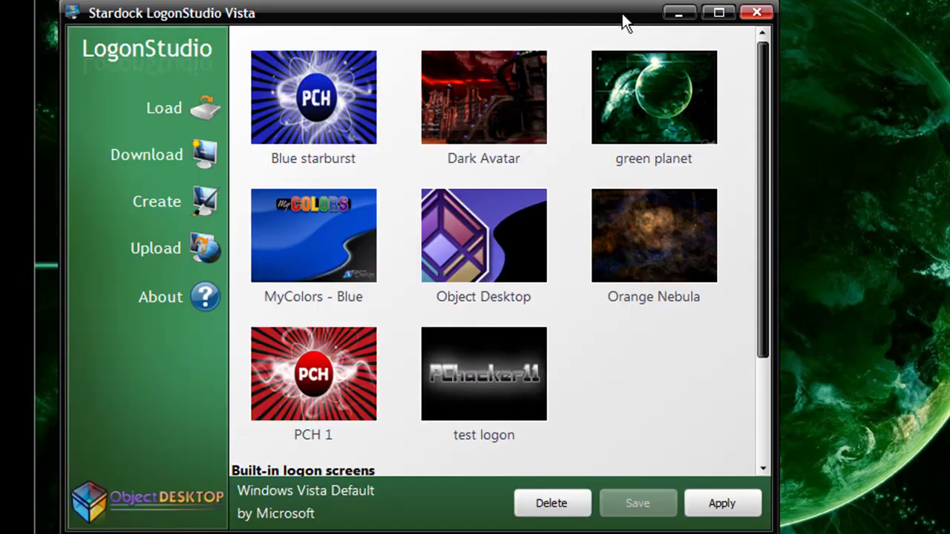
{"action": "left_click", "coordinate": [191, 152]}
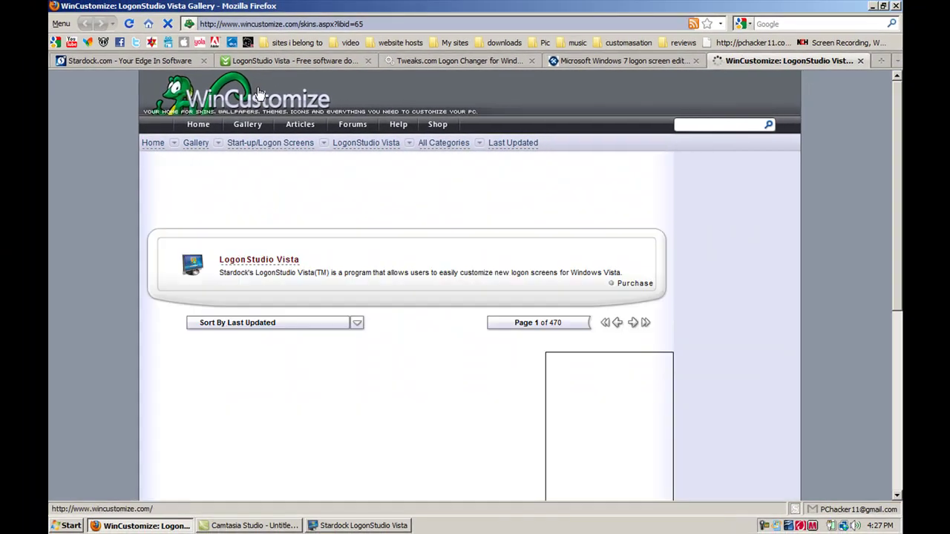
Step: Scroll through page 1 of the WinCustomize LogonStudio Vista gallery, then close that tab
{"action": "scroll", "coordinate": [483, 318], "scroll_direction": "down", "scroll_amount": 2}
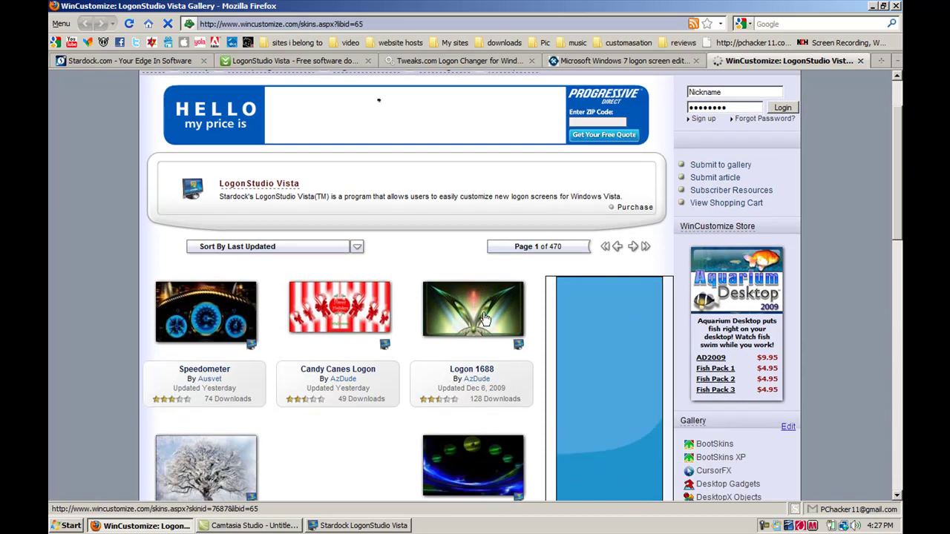
{"action": "scroll", "coordinate": [378, 124], "scroll_direction": "down", "scroll_amount": 5}
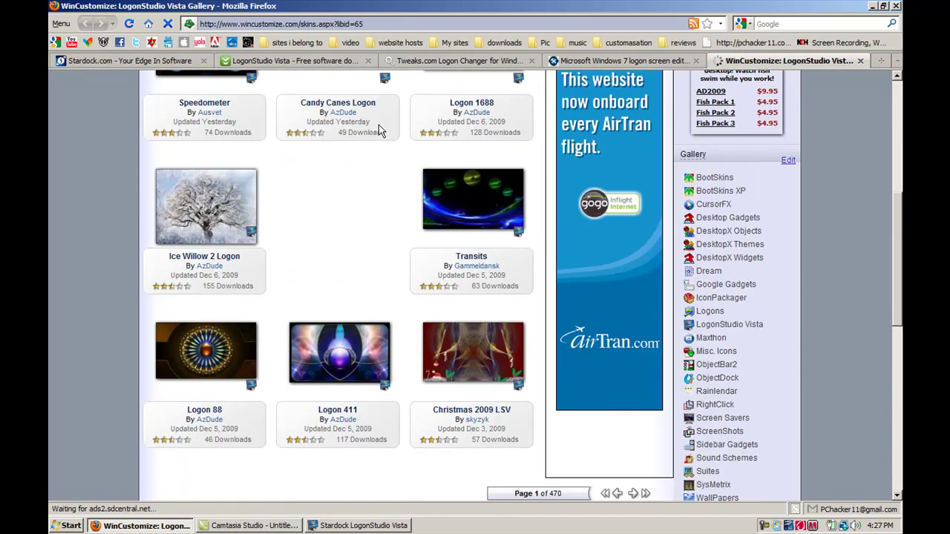
{"action": "scroll", "coordinate": [379, 125], "scroll_direction": "up", "scroll_amount": 8}
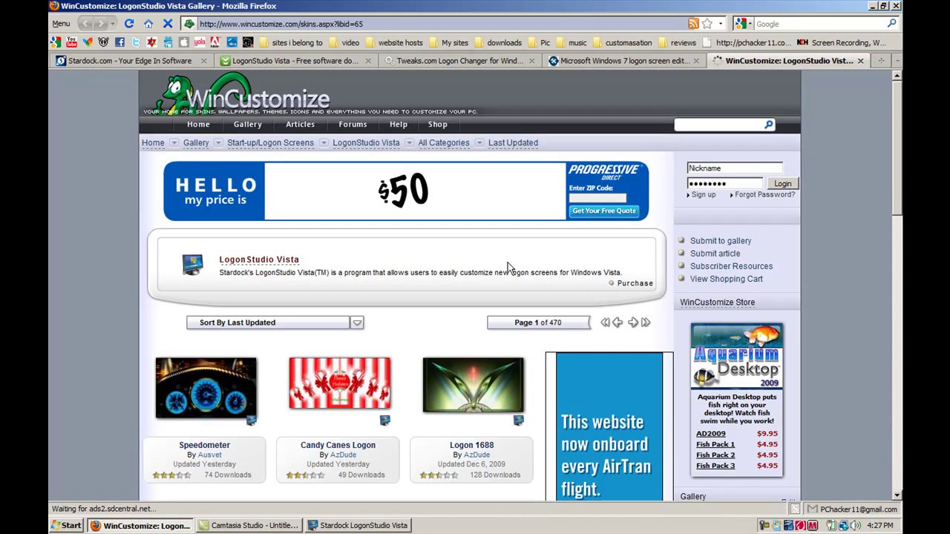
{"action": "left_click", "coordinate": [859, 59]}
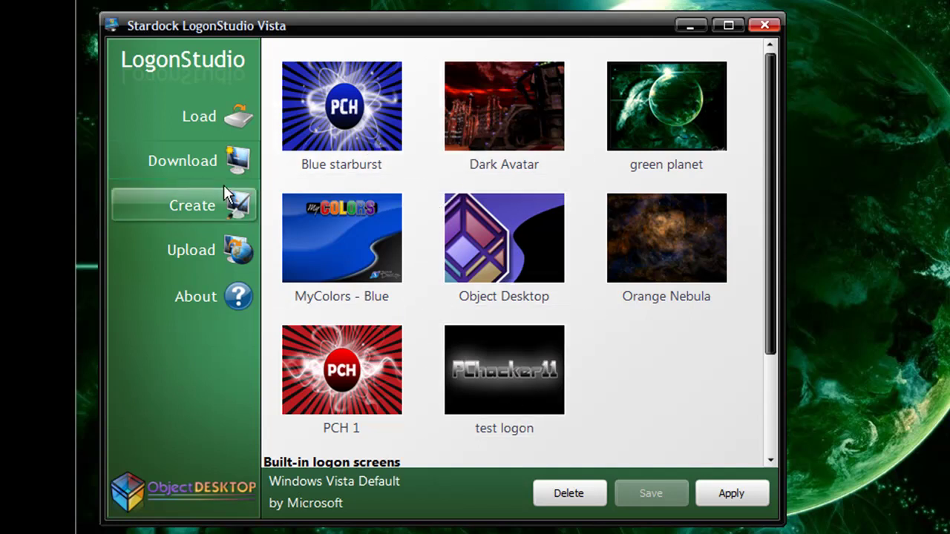
Step: Create a logon screen named '3d text reflection 1' from the PChacker11 reflection image and save it
{"action": "left_click", "coordinate": [235, 206]}
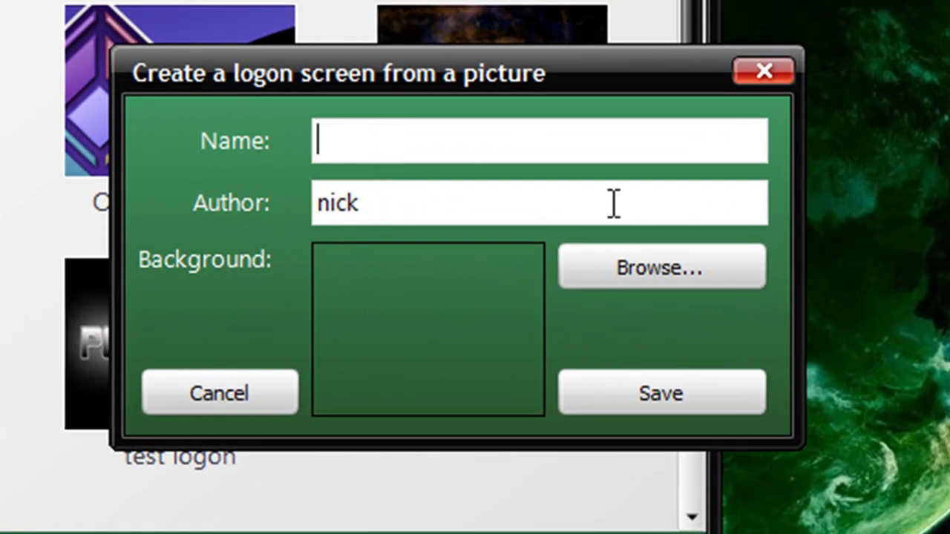
{"action": "left_click", "coordinate": [622, 273]}
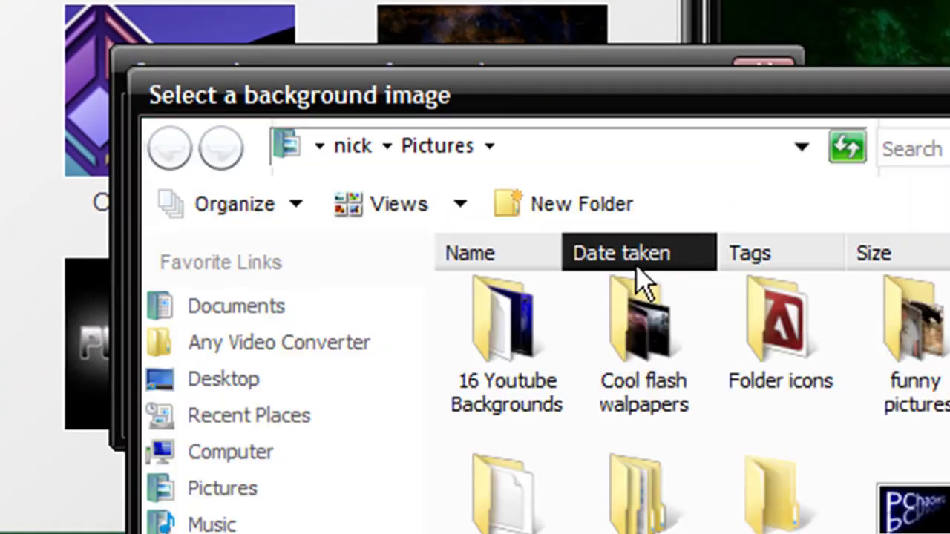
{"action": "double_click", "coordinate": [922, 502]}
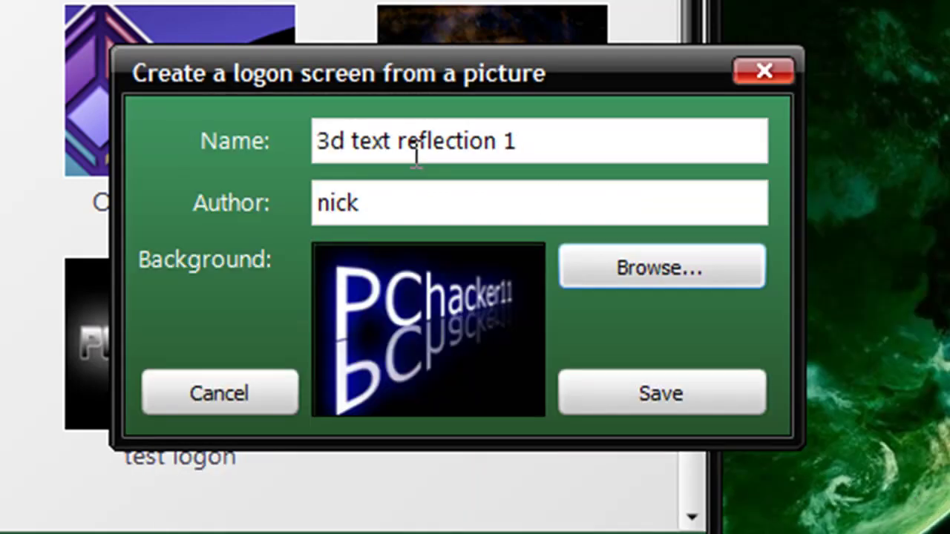
{"action": "left_click", "coordinate": [532, 143]}
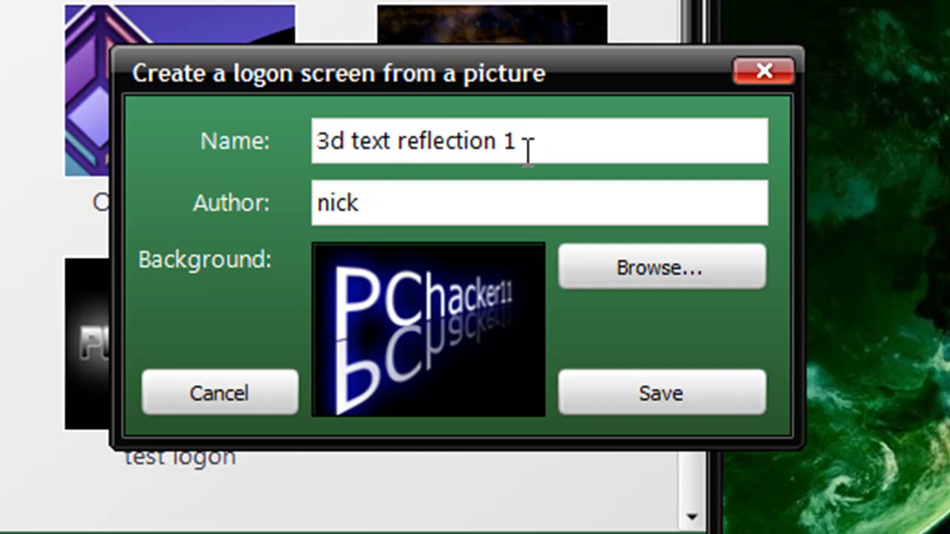
{"action": "left_click", "coordinate": [632, 388]}
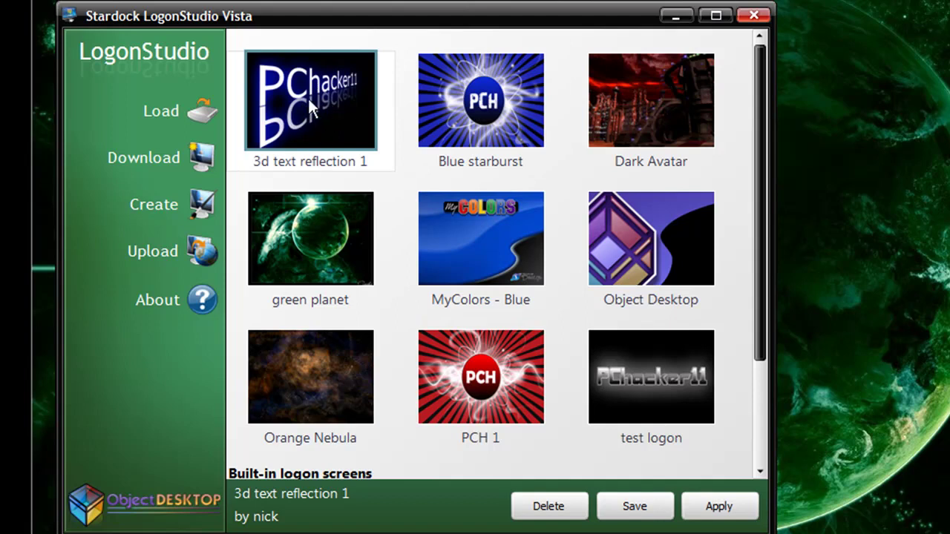
Step: Check the new 3d text reflection 1 tile, select Blue starburst, and exit LogonStudio Vista
{"action": "scroll", "coordinate": [492, 118], "scroll_direction": "down", "scroll_amount": 3}
{"action": "scroll", "coordinate": [488, 112], "scroll_direction": "up", "scroll_amount": 3}
{"action": "left_click", "coordinate": [499, 102]}
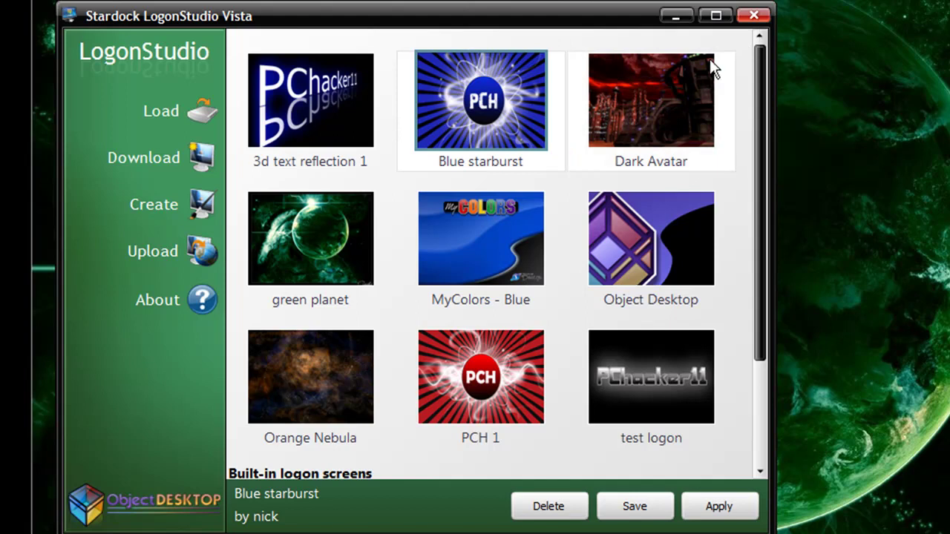
{"action": "left_click", "coordinate": [755, 18]}
{"action": "left_click", "coordinate": [337, 112]}
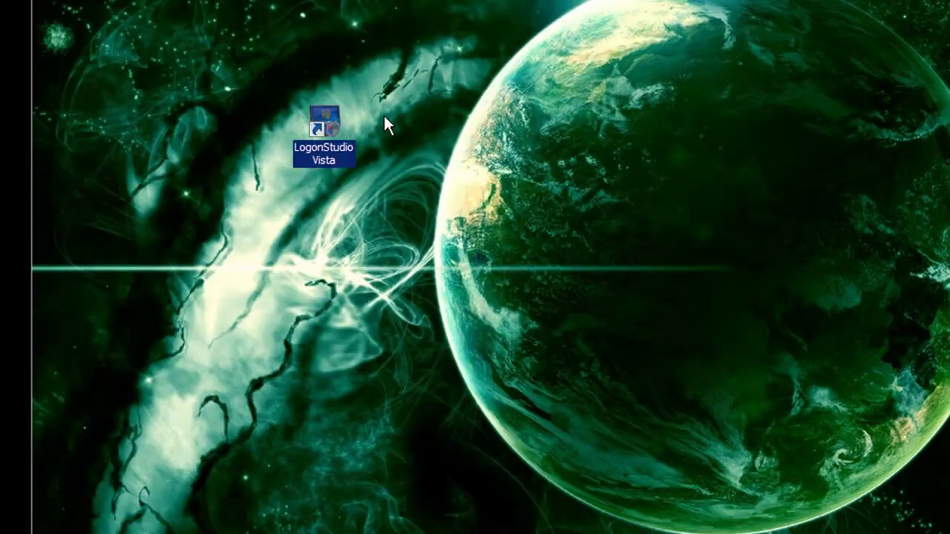
Step: Deselect the desktop shortcut and restore the Stardock Firefox window
{"action": "left_click", "coordinate": [368, 119]}
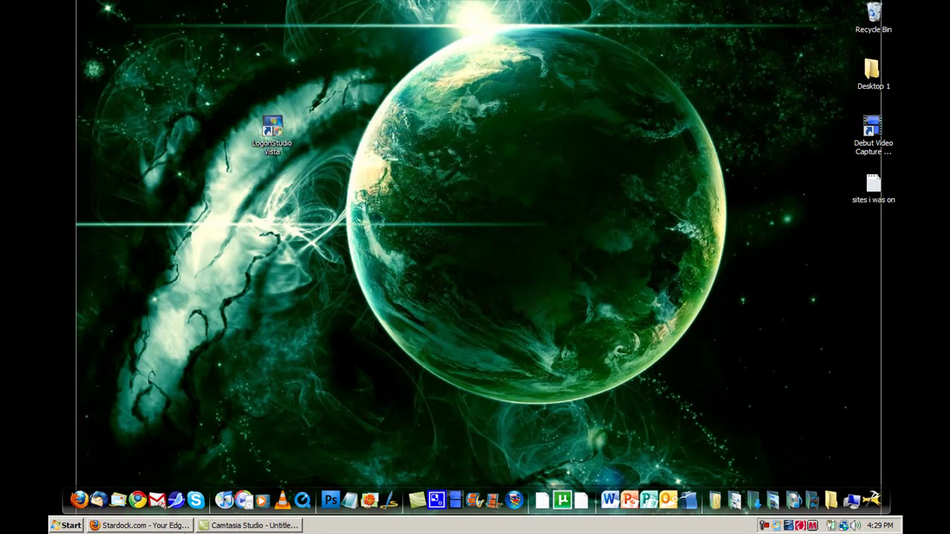
{"action": "left_click", "coordinate": [155, 526]}
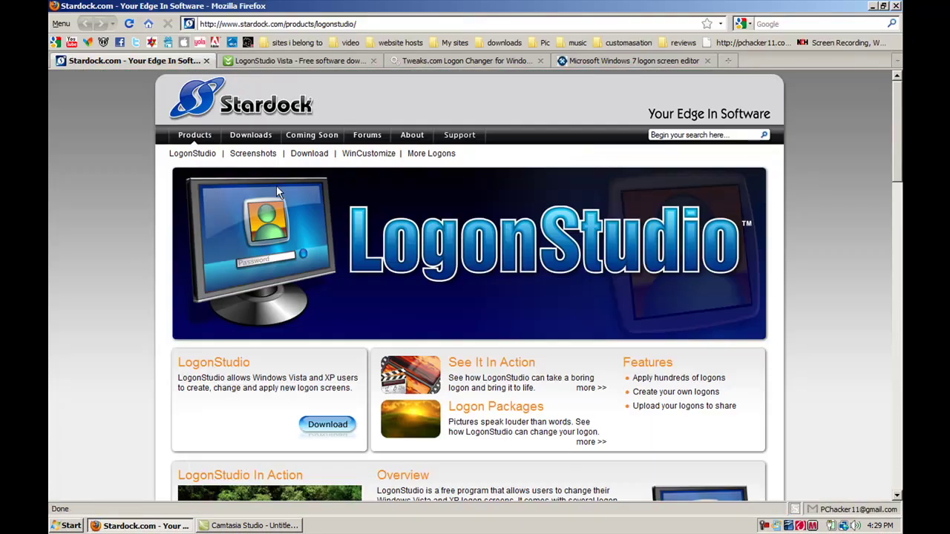
Step: Flip through the Tweaks.com and Windows 7 logon editor tabs, return to Stardock, then minimize Firefox
{"action": "left_click", "coordinate": [461, 61]}
{"action": "left_click", "coordinate": [609, 63]}
{"action": "left_click", "coordinate": [504, 61]}
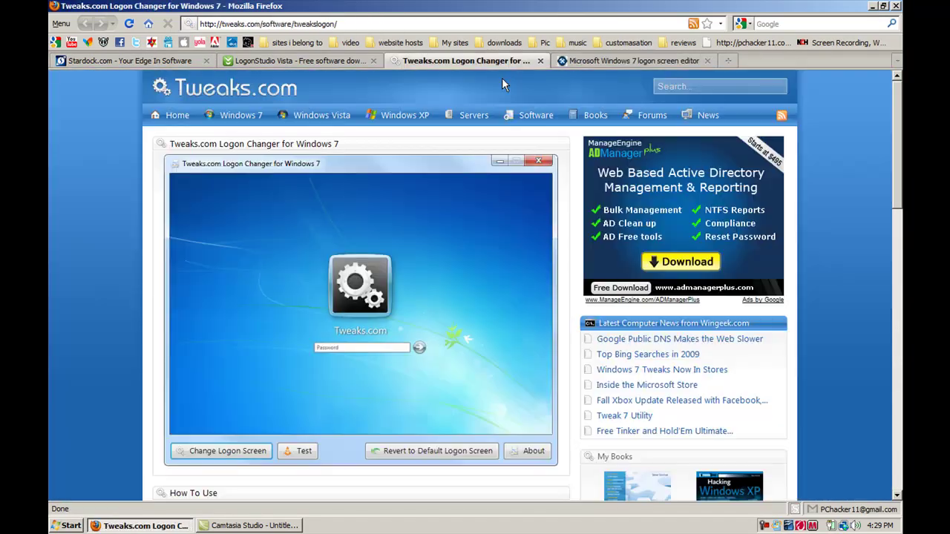
{"action": "left_click", "coordinate": [180, 62]}
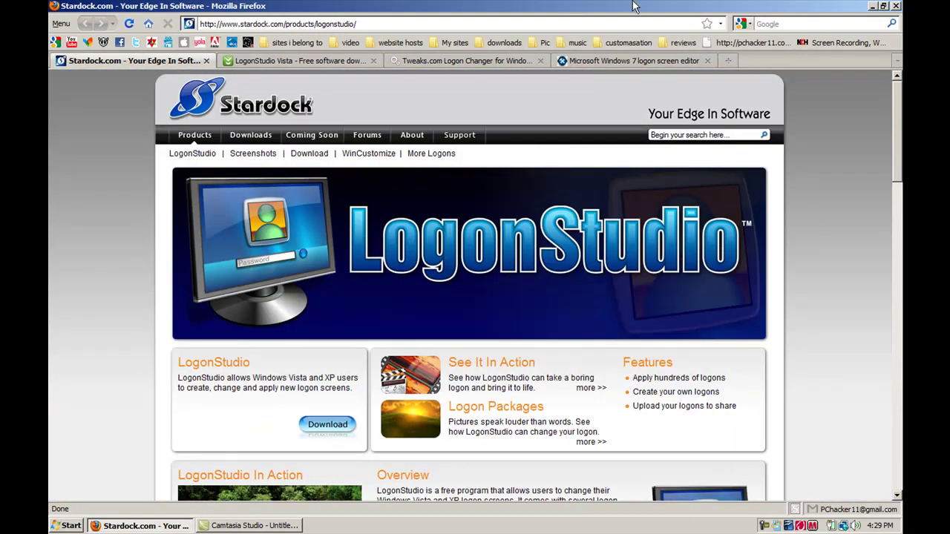
{"action": "left_click", "coordinate": [873, 7]}
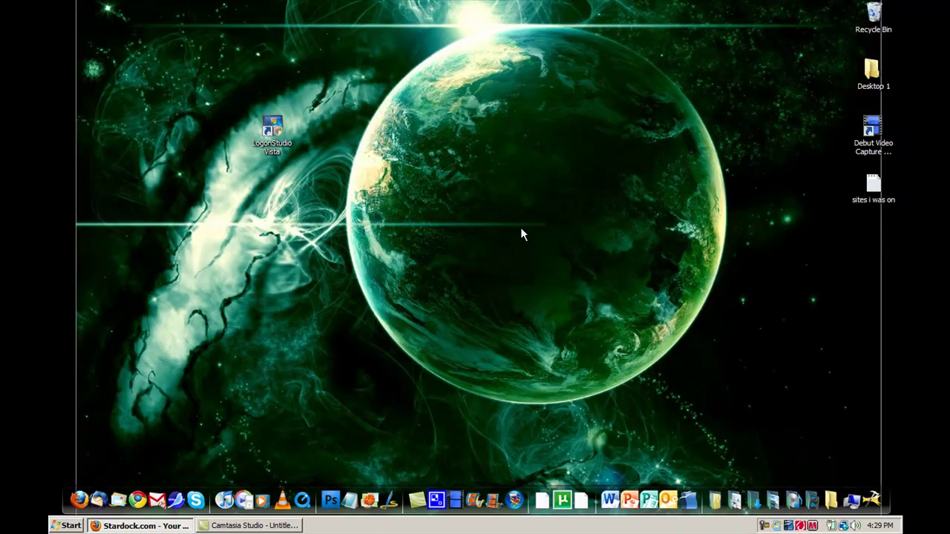